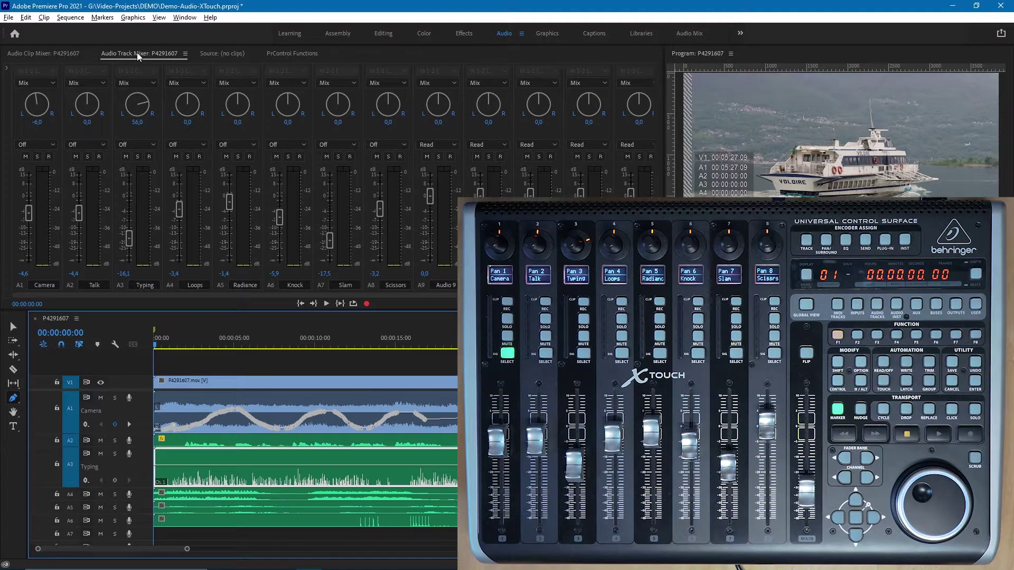
Rename the A2 'Talk' track in the Audio Track Mixer to 'Track 2'
left_click(96, 285)
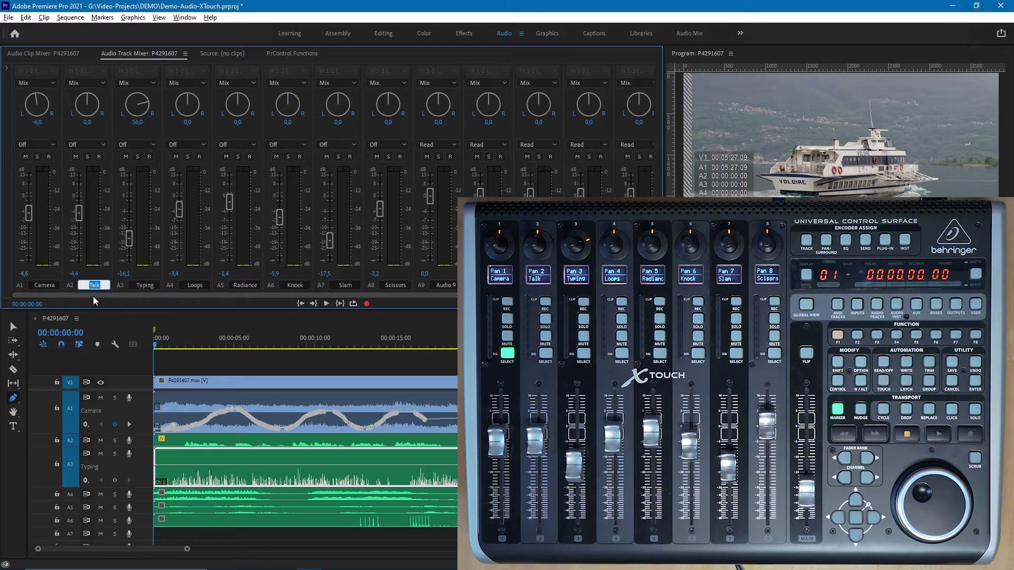
type("Track 2")
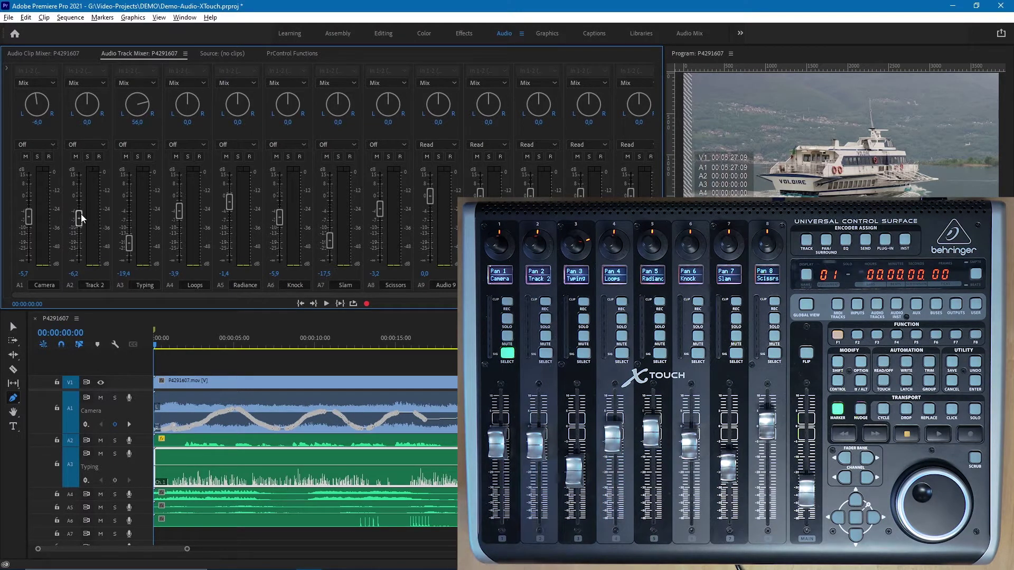
Pull the Track 2 fader down slightly in the Audio Track Mixer
left_click_drag(83, 186, 79, 224)
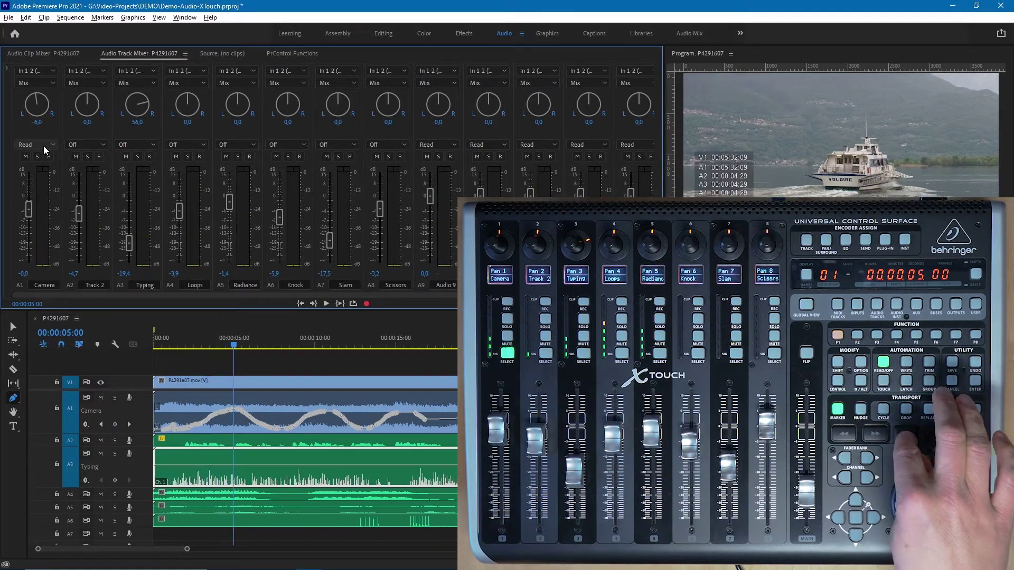
Return the playhead to the start of the sequence with Home
key("Home")
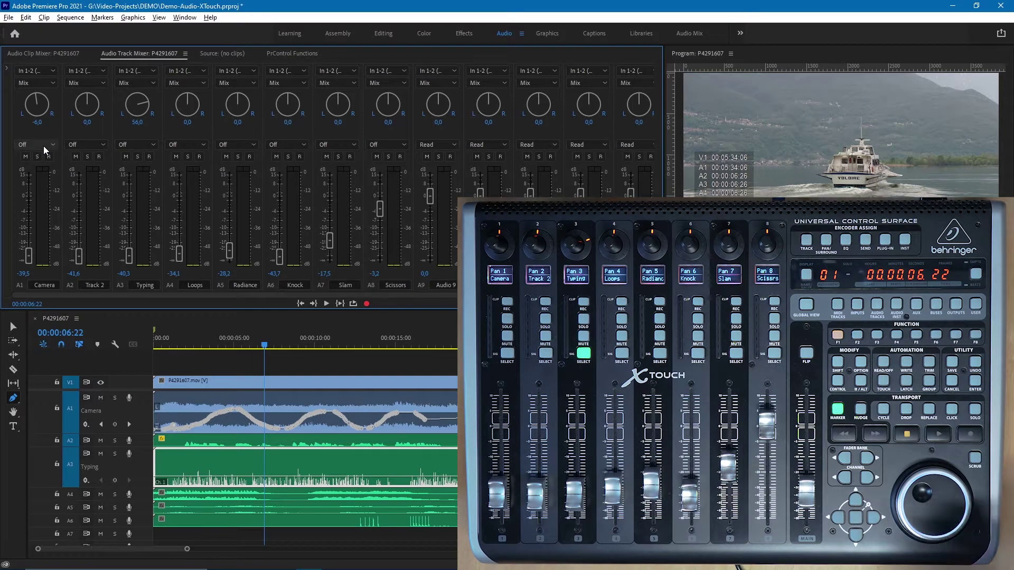
Bring the playhead back to the sequence start before recording Typing pan
key("Home")
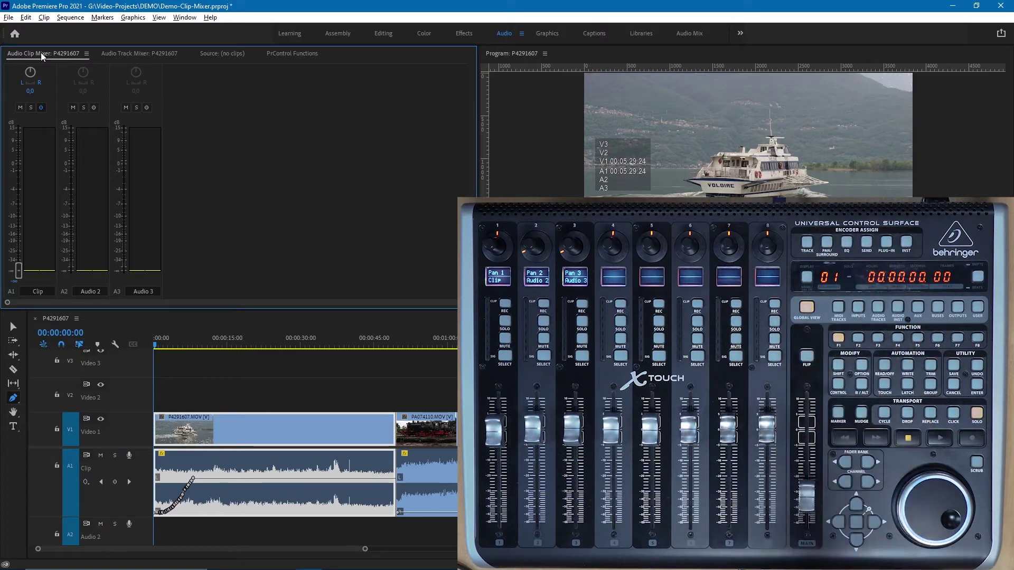
Show the Audio Clip Mixer panel menu with its keyframe mode options
left_click(87, 53)
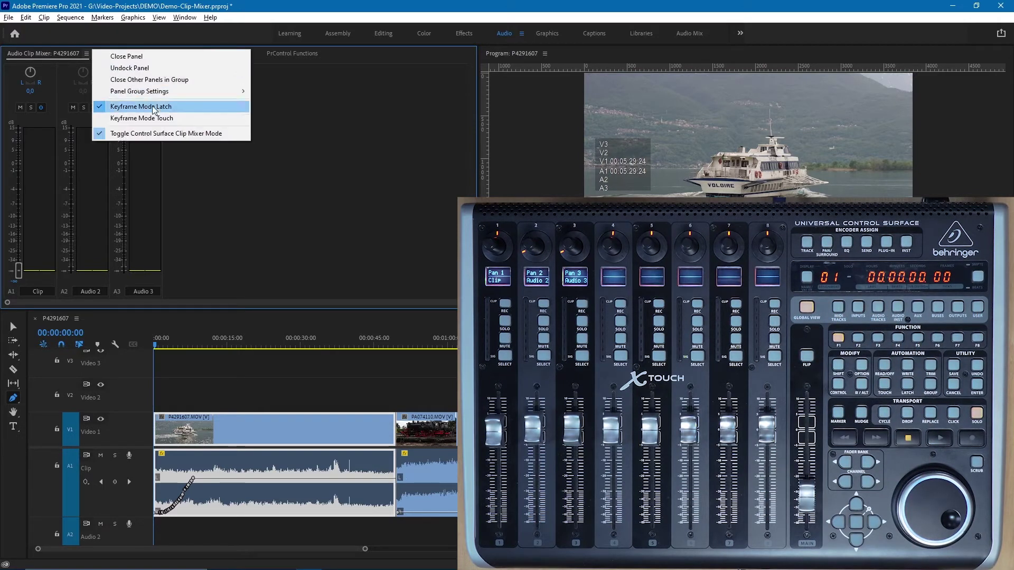
Keep Latch keyframe mode, enable Write Keyframes for clips, and start playback for recording
left_click(59, 51)
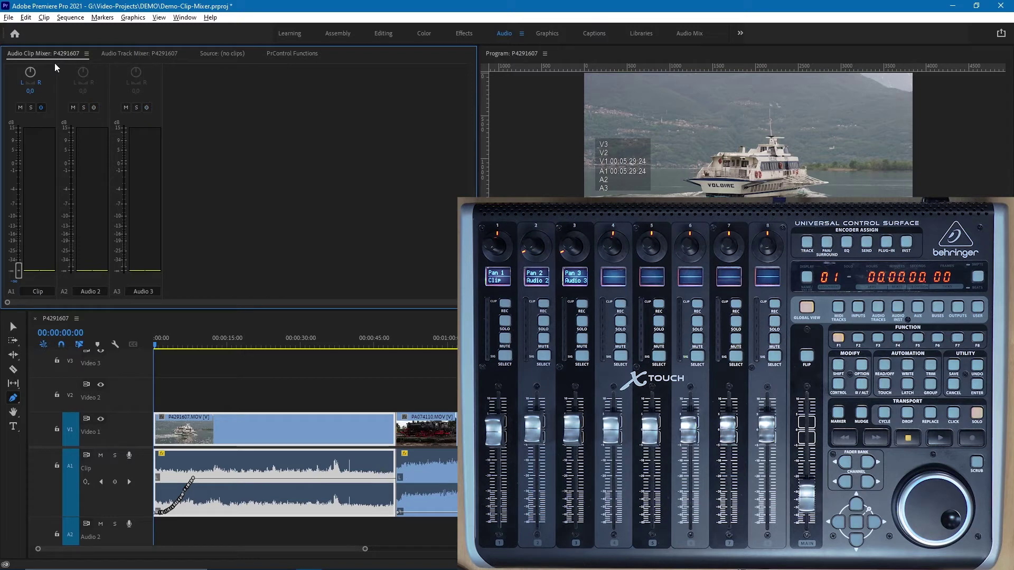
left_click(42, 109)
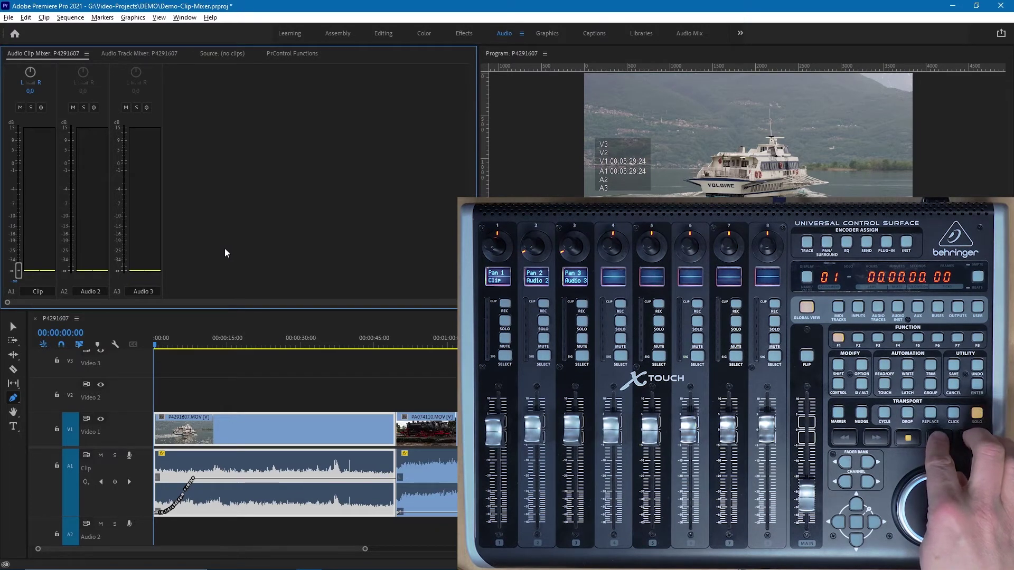
key("space")
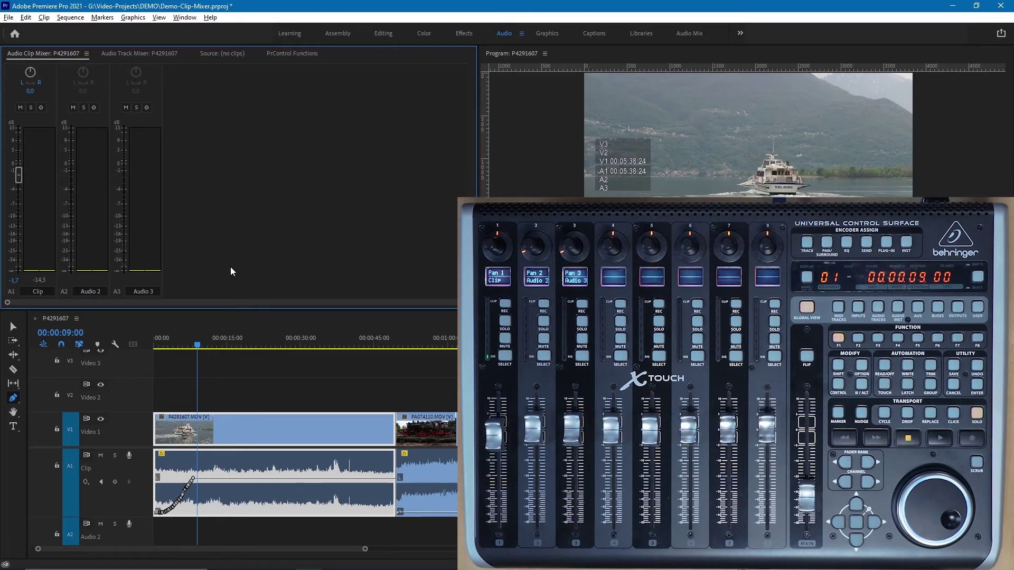
From about 00:00:38:24, arm Write Keyframes and play to record the Clip volume fade-down
left_click(343, 344)
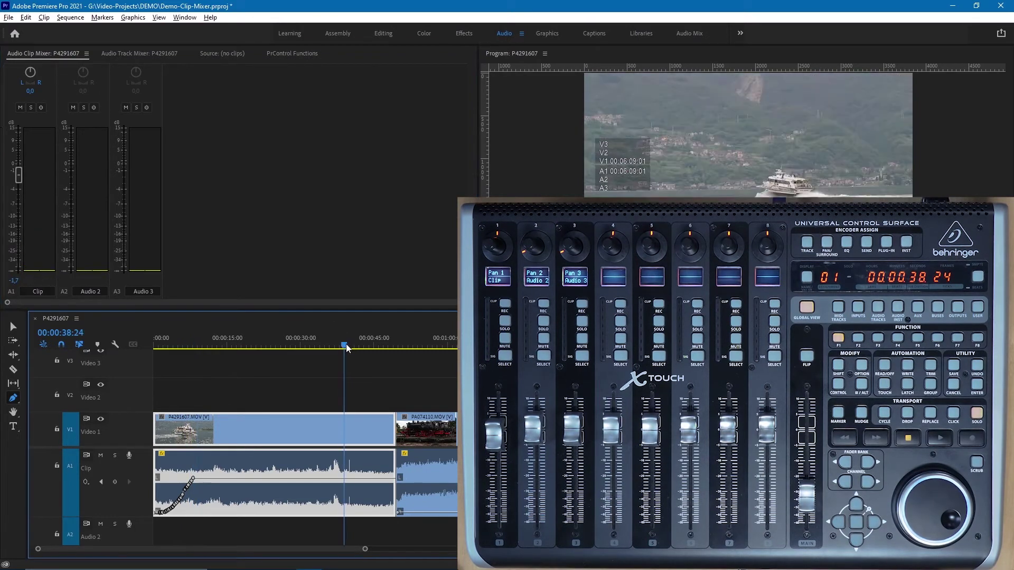
left_click(41, 107)
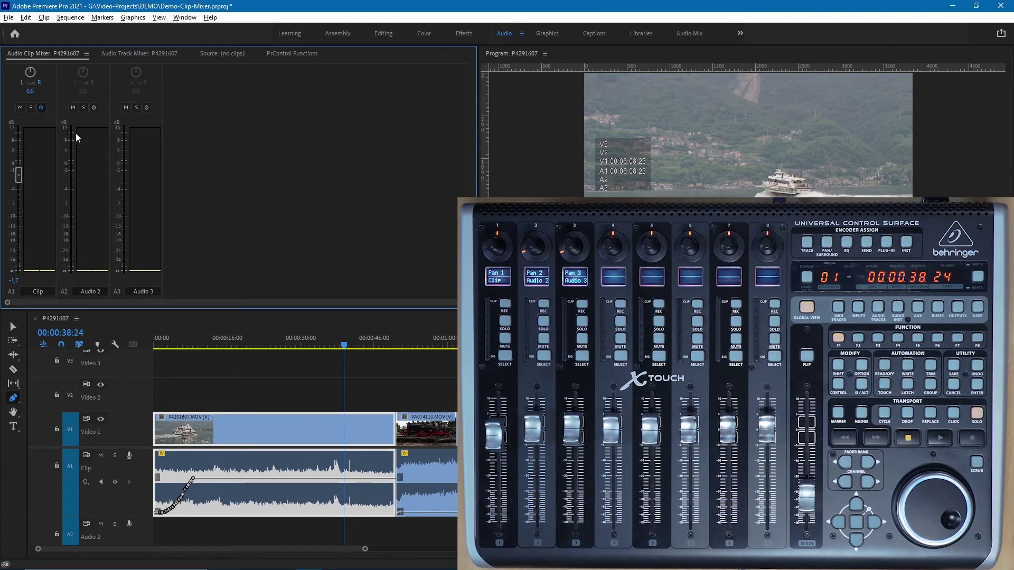
key("space")
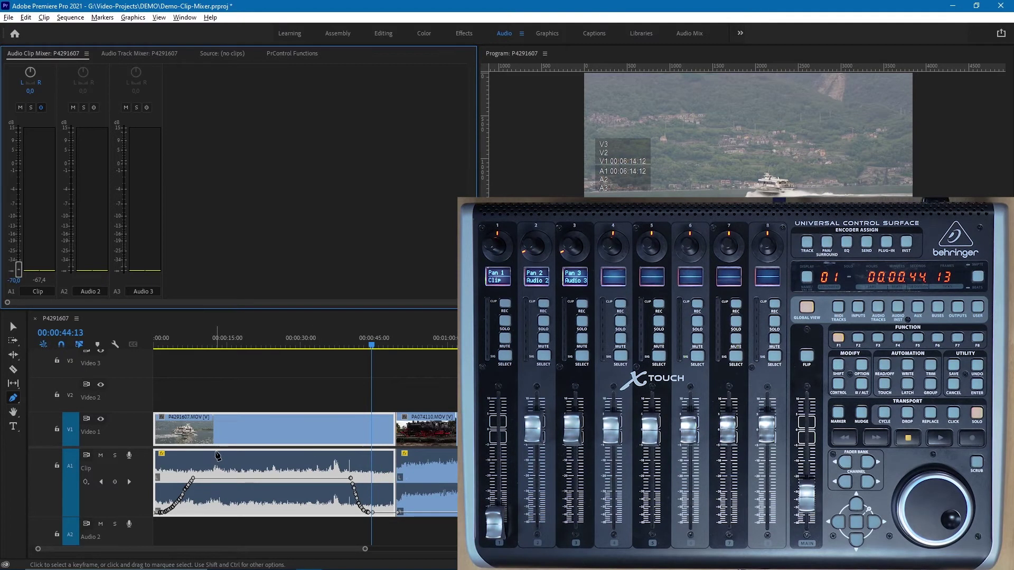
From about 18 seconds, arm the Audio Clip Mixer and play to record the volume dip
left_click(247, 346)
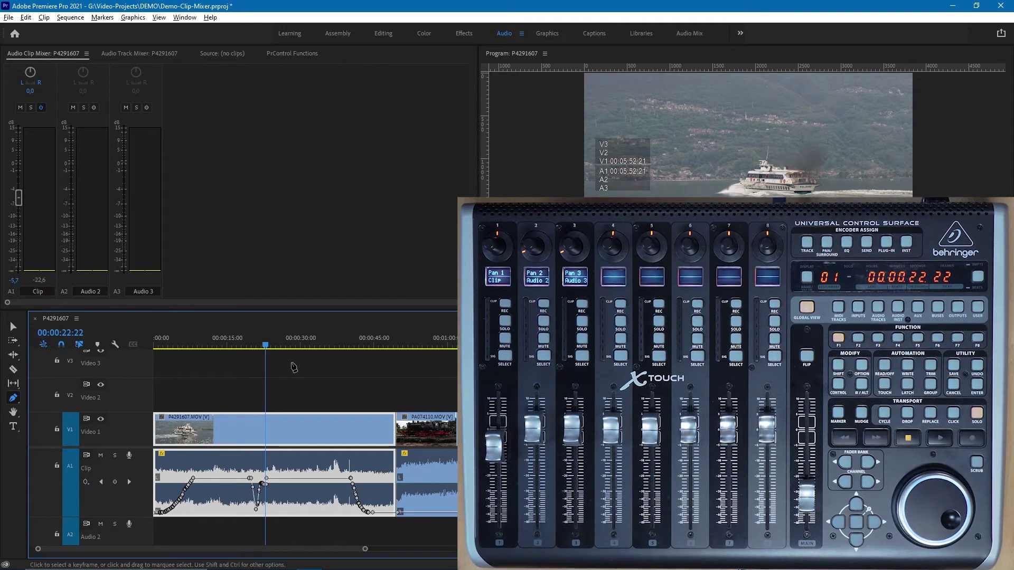
left_click(41, 108)
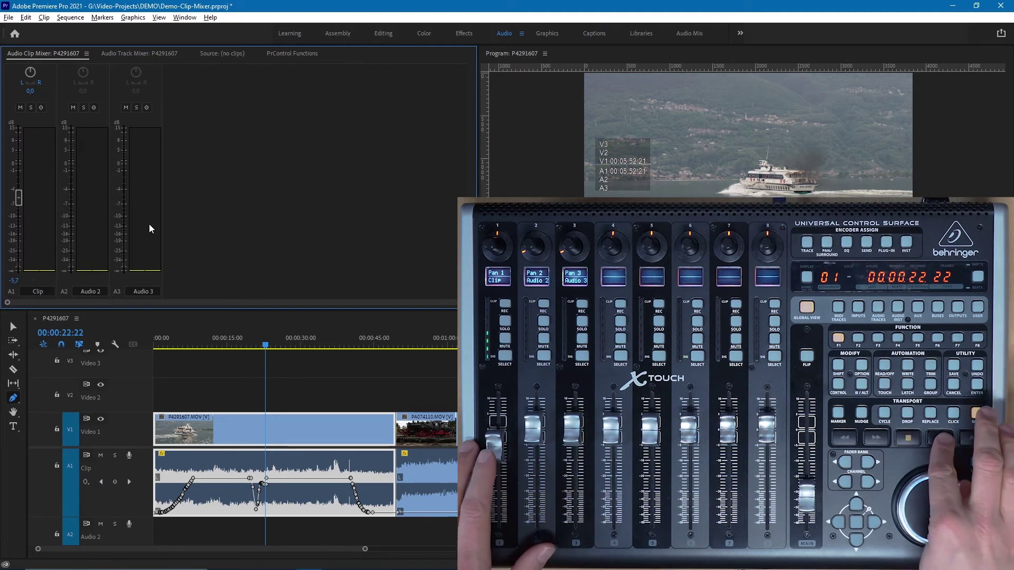
key("space")
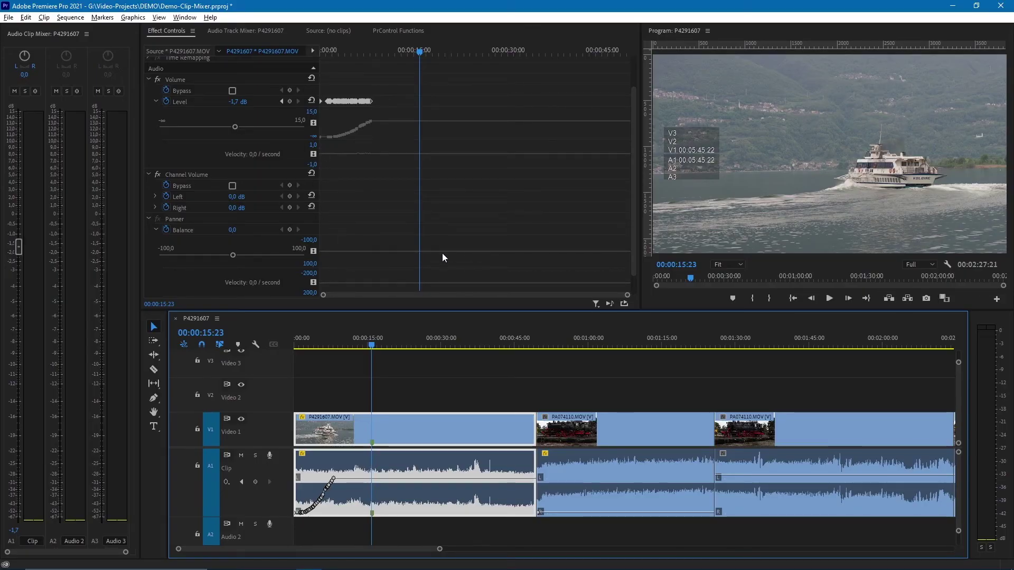
Arm Write Keyframes and play to record the Pan 1 swing fully left to -100
left_click(35, 92)
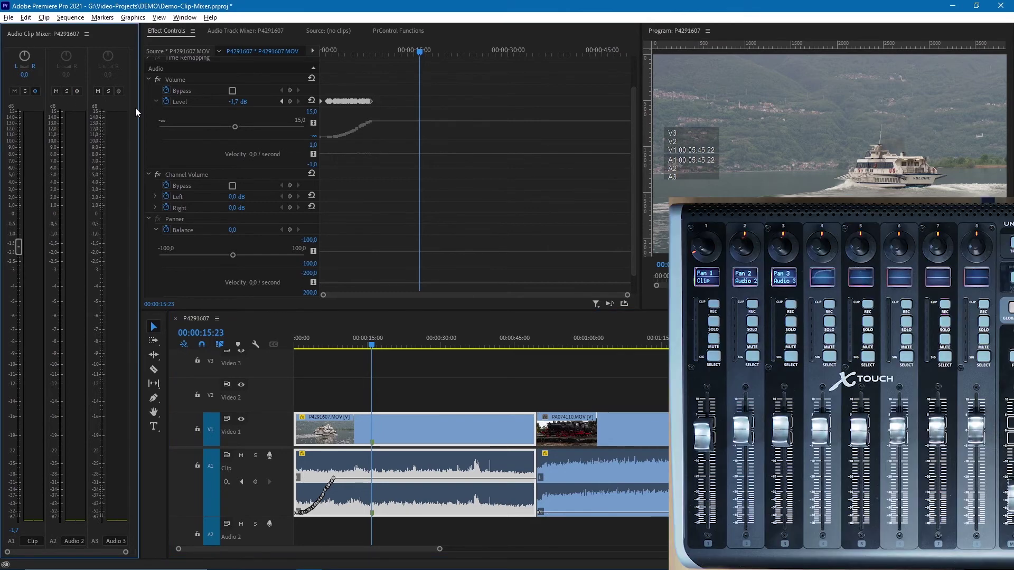
key("space")
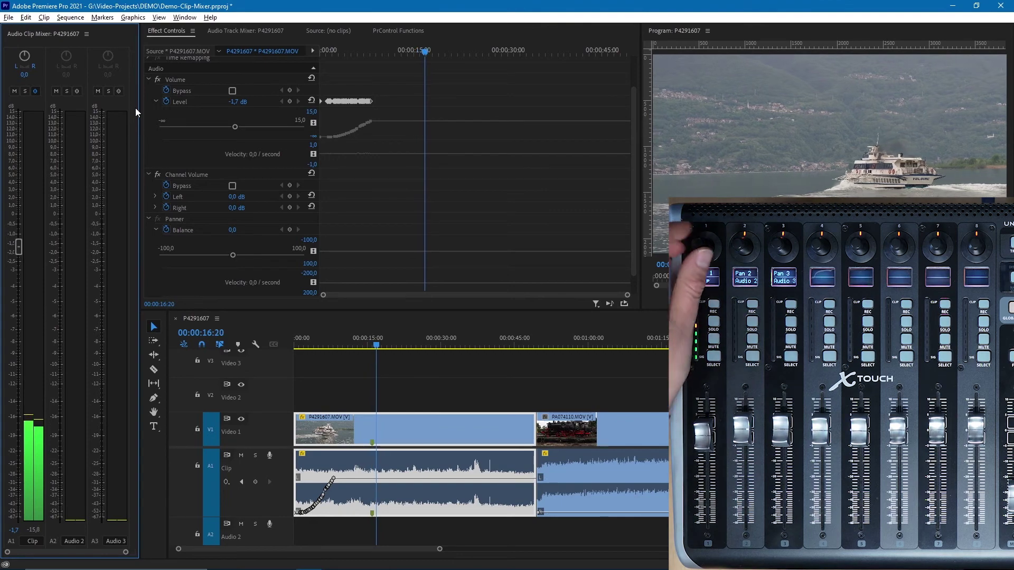